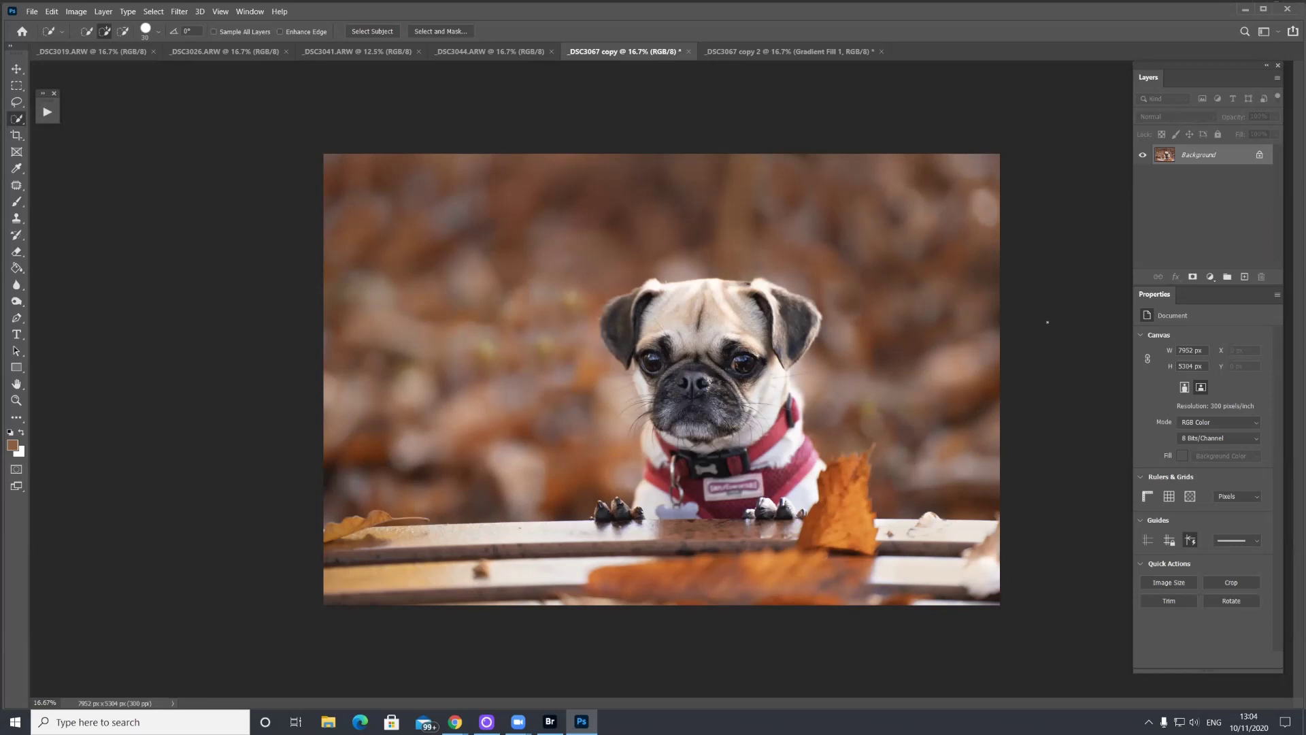
Step: Compare the unedited _DSC3067 copy with the gradient-lit _DSC3067 copy 2 by switching between the two documents
{"action": "left_click", "coordinate": [755, 53]}
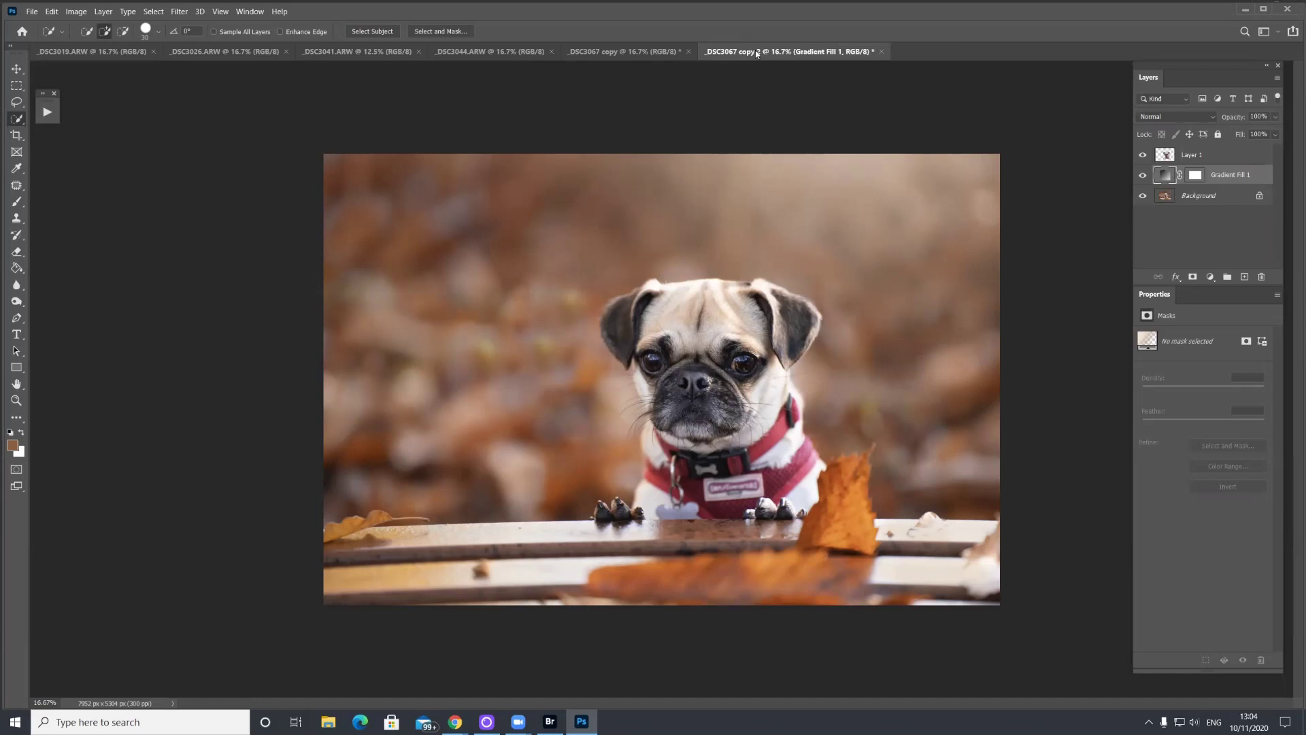
{"action": "left_click", "coordinate": [626, 52]}
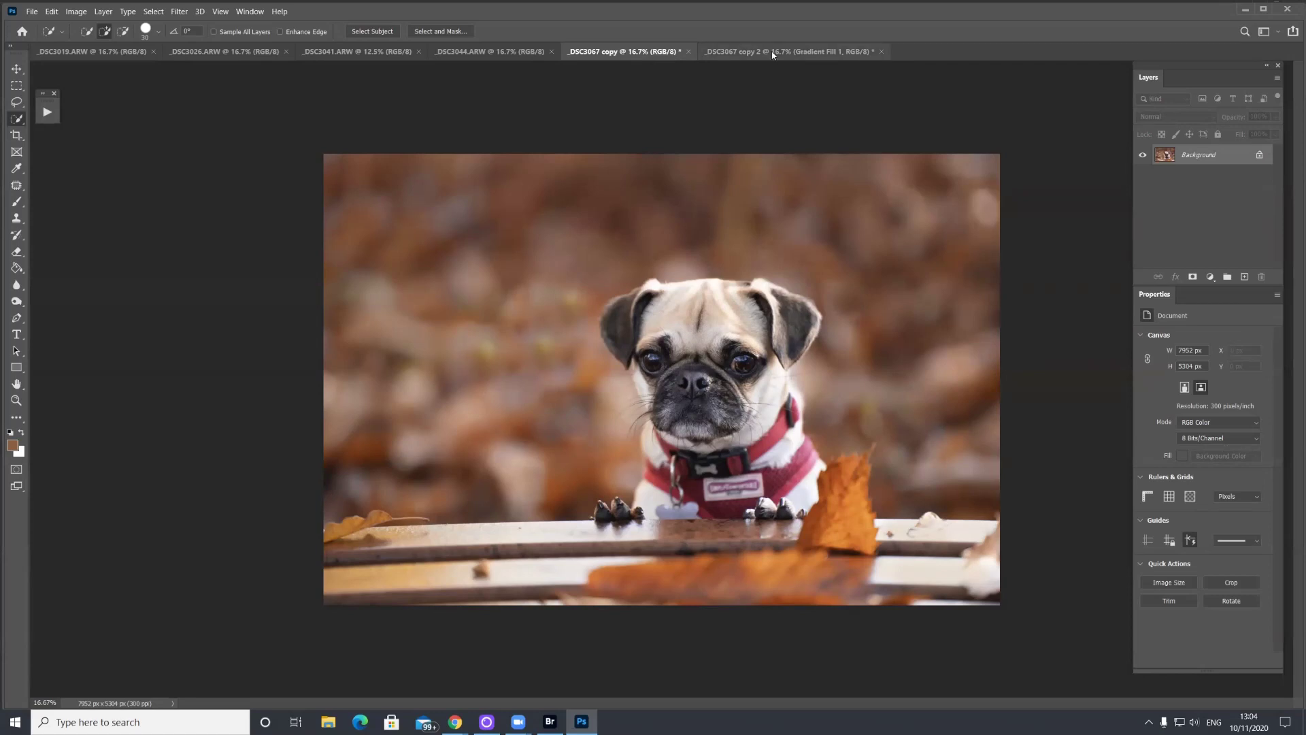
{"action": "left_click", "coordinate": [773, 53]}
{"action": "left_click", "coordinate": [626, 52]}
{"action": "left_click", "coordinate": [768, 53]}
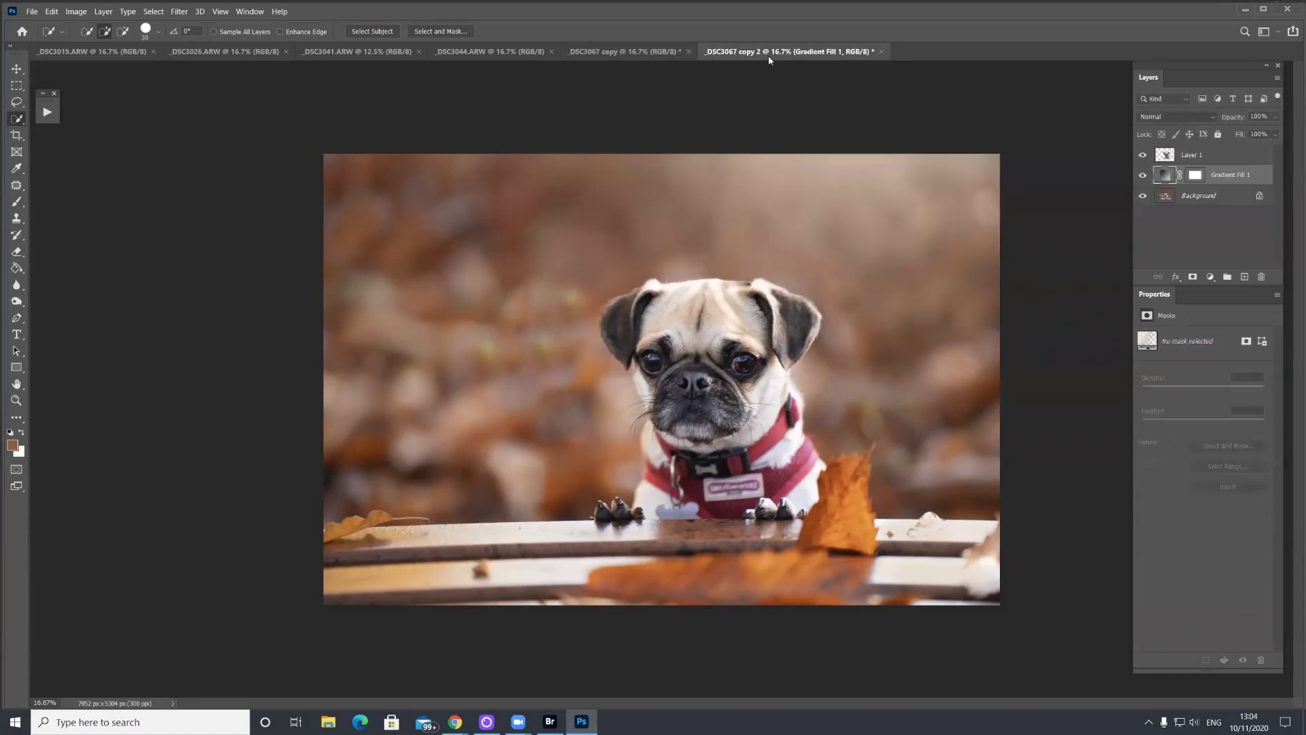
{"action": "left_click", "coordinate": [638, 52]}
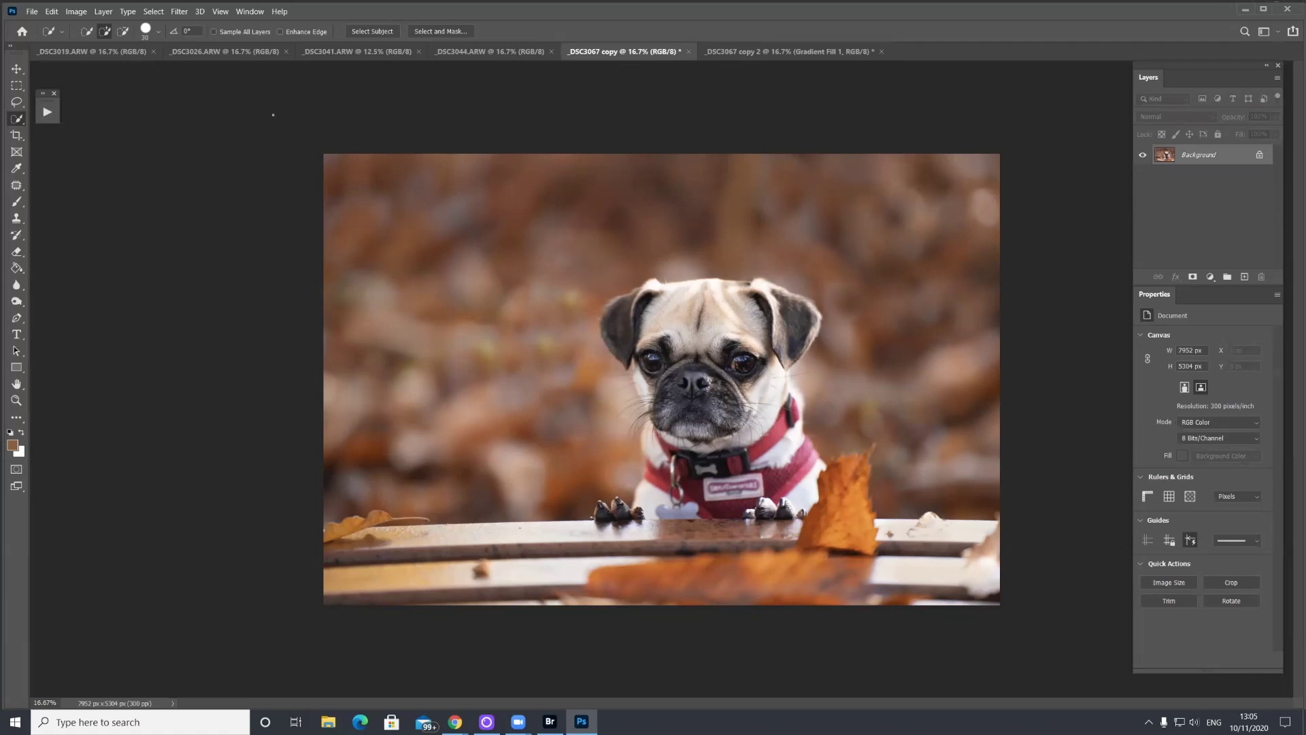
Step: Select the dog with Select Subject, copy it onto its own layer, and check the cutout with the Background briefly hidden
{"action": "right_click", "coordinate": [15, 120]}
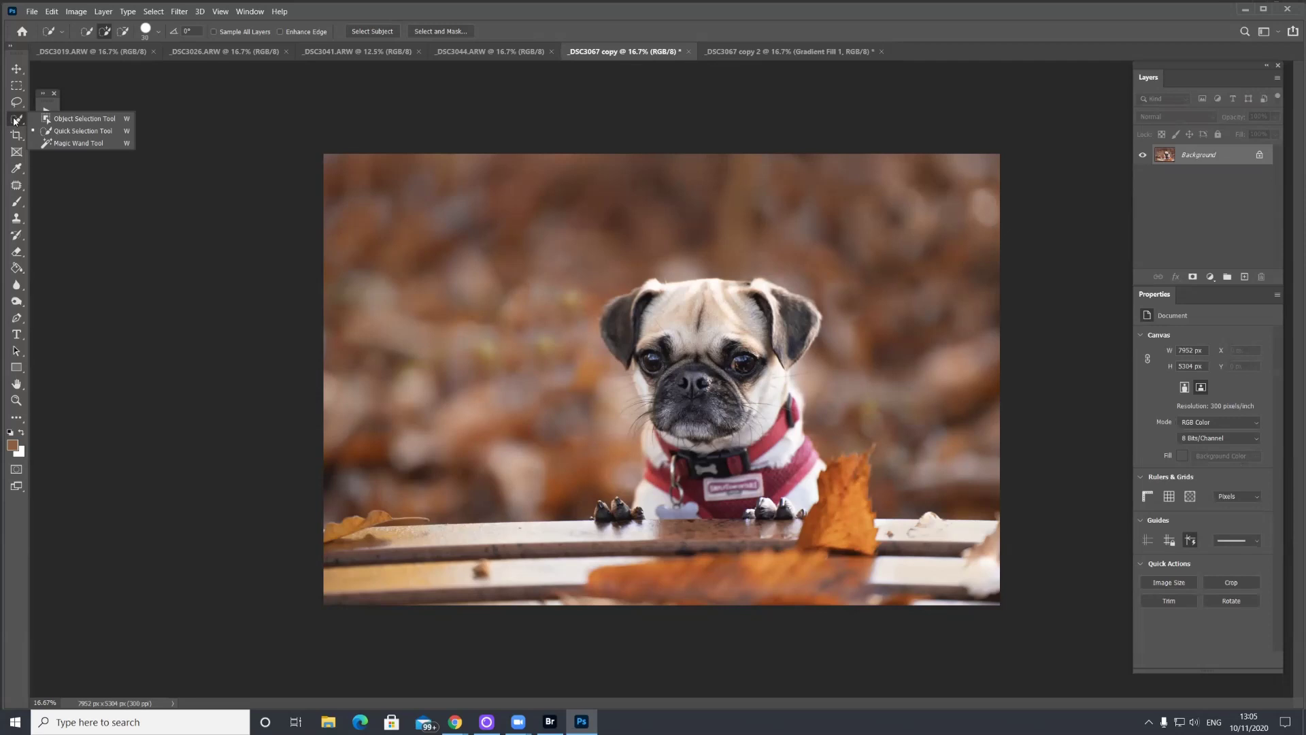
{"action": "left_click", "coordinate": [15, 120]}
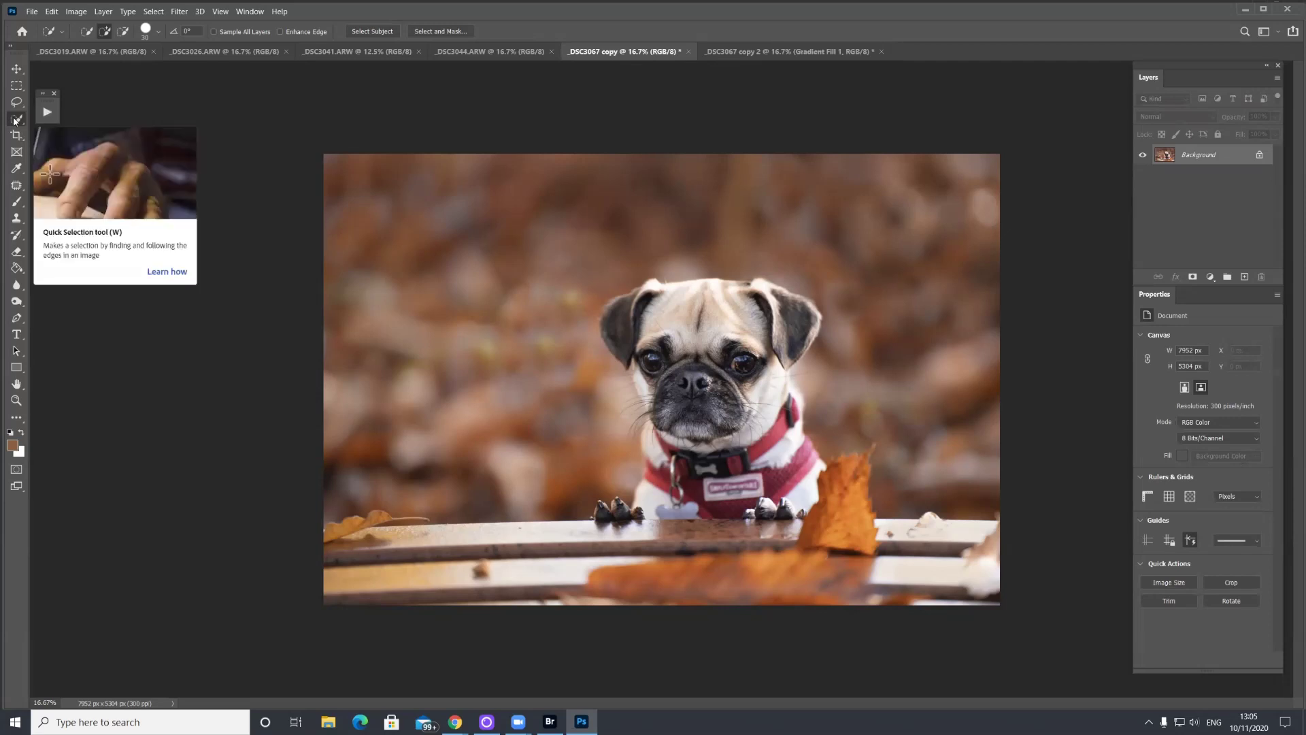
{"action": "left_click", "coordinate": [372, 32]}
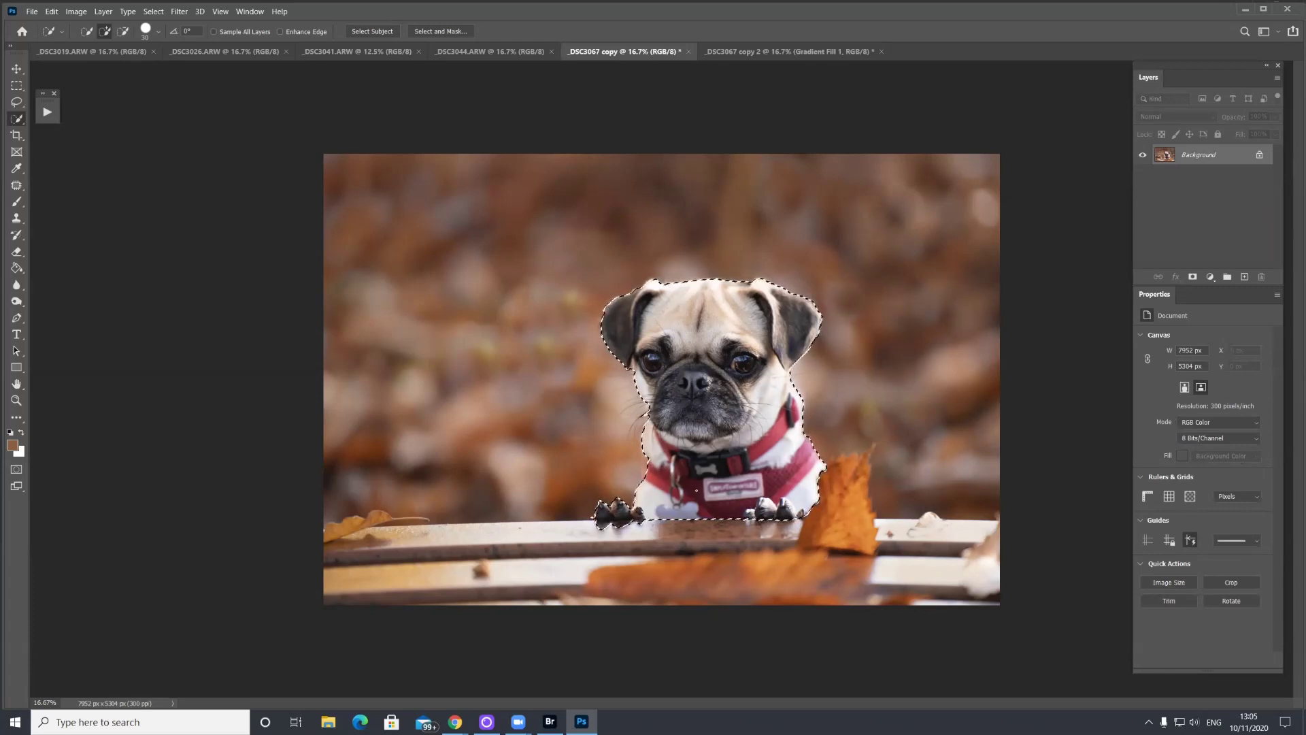
{"action": "key", "text": "ctrl+j"}
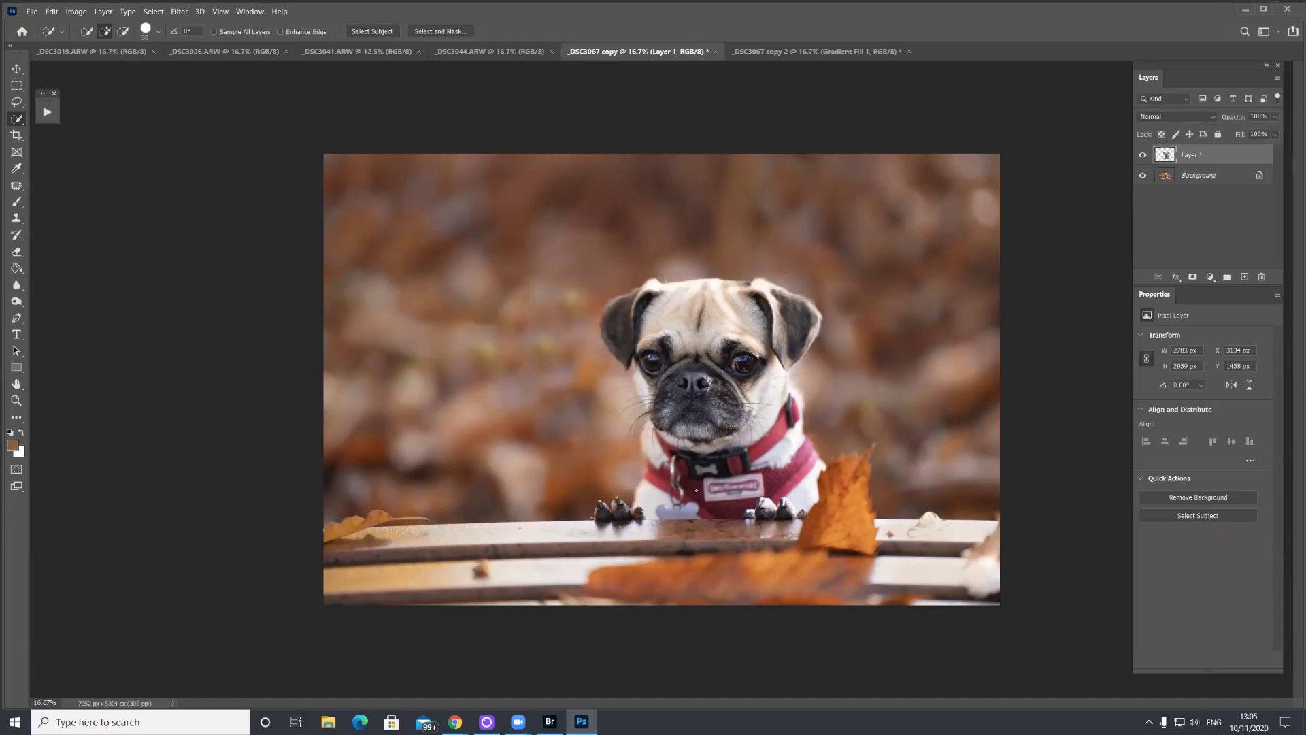
{"action": "left_click", "coordinate": [1142, 176]}
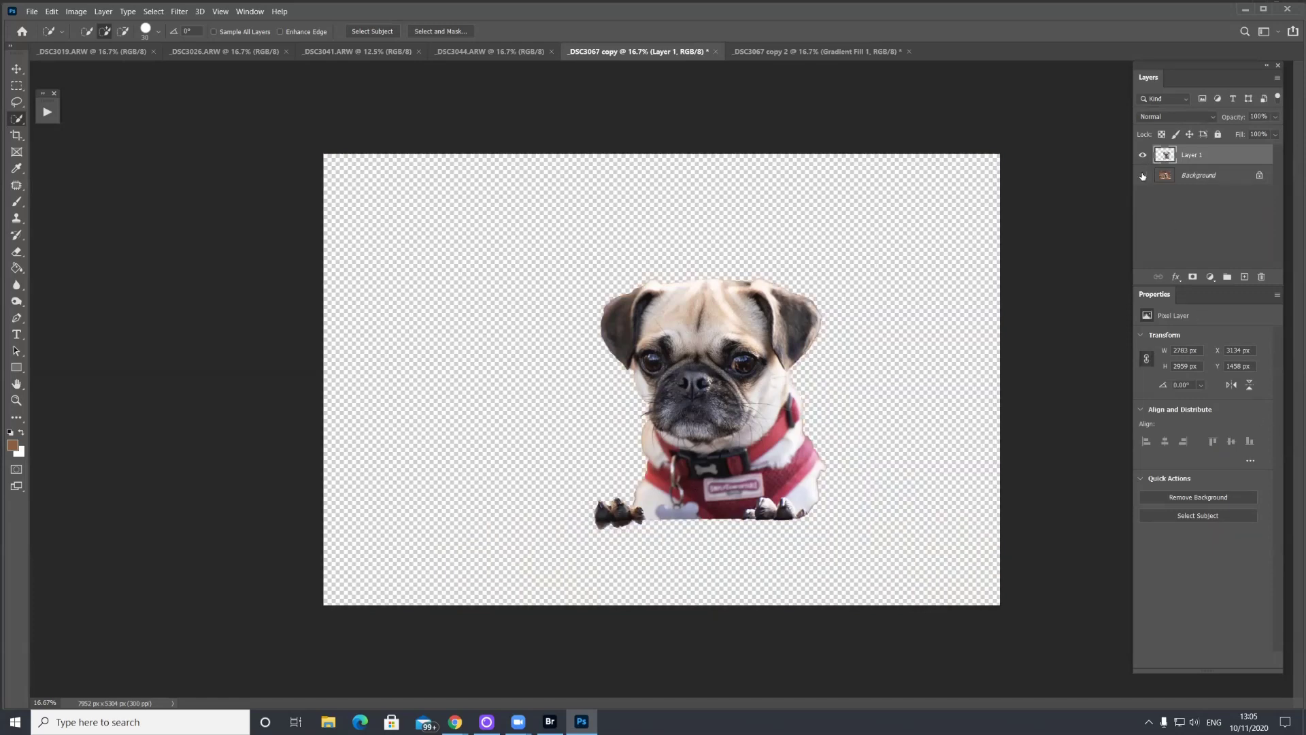
{"action": "left_click", "coordinate": [1143, 176]}
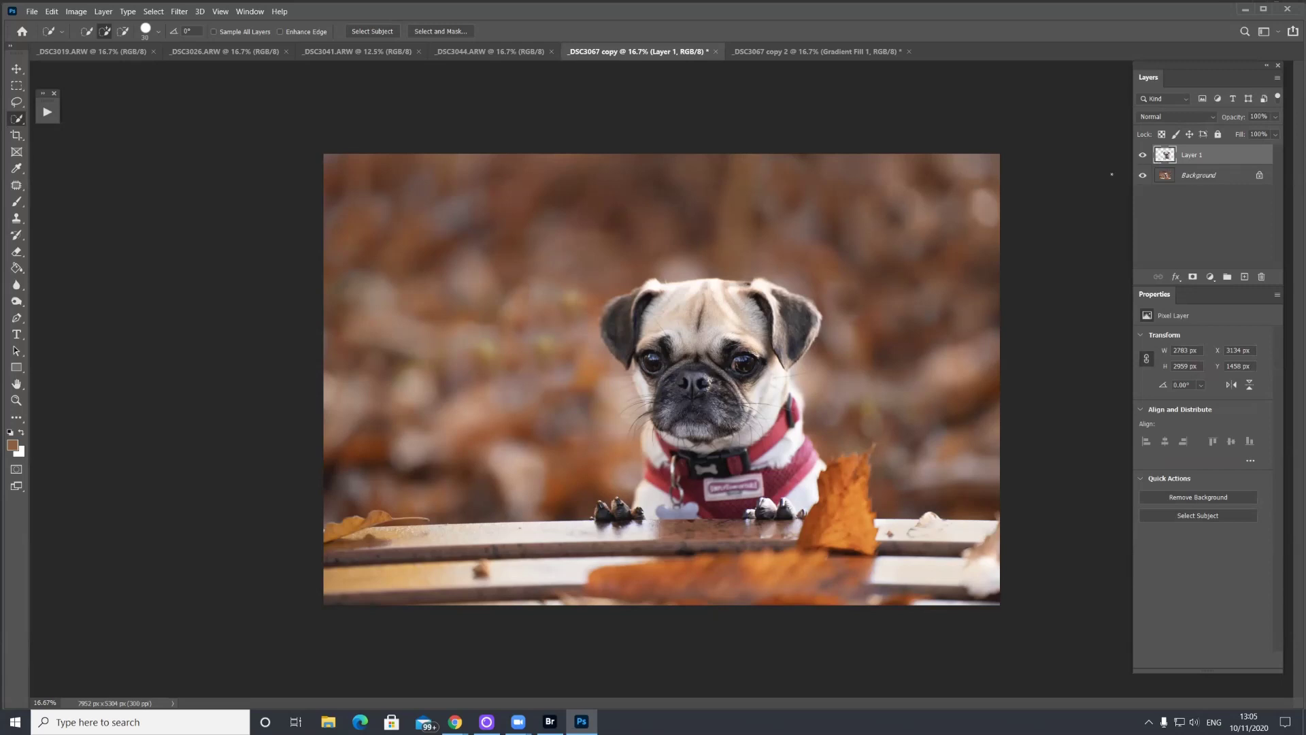
Step: Add a gradient fill layer directly above the Background and set its style to Radial
{"action": "left_click", "coordinate": [1199, 178]}
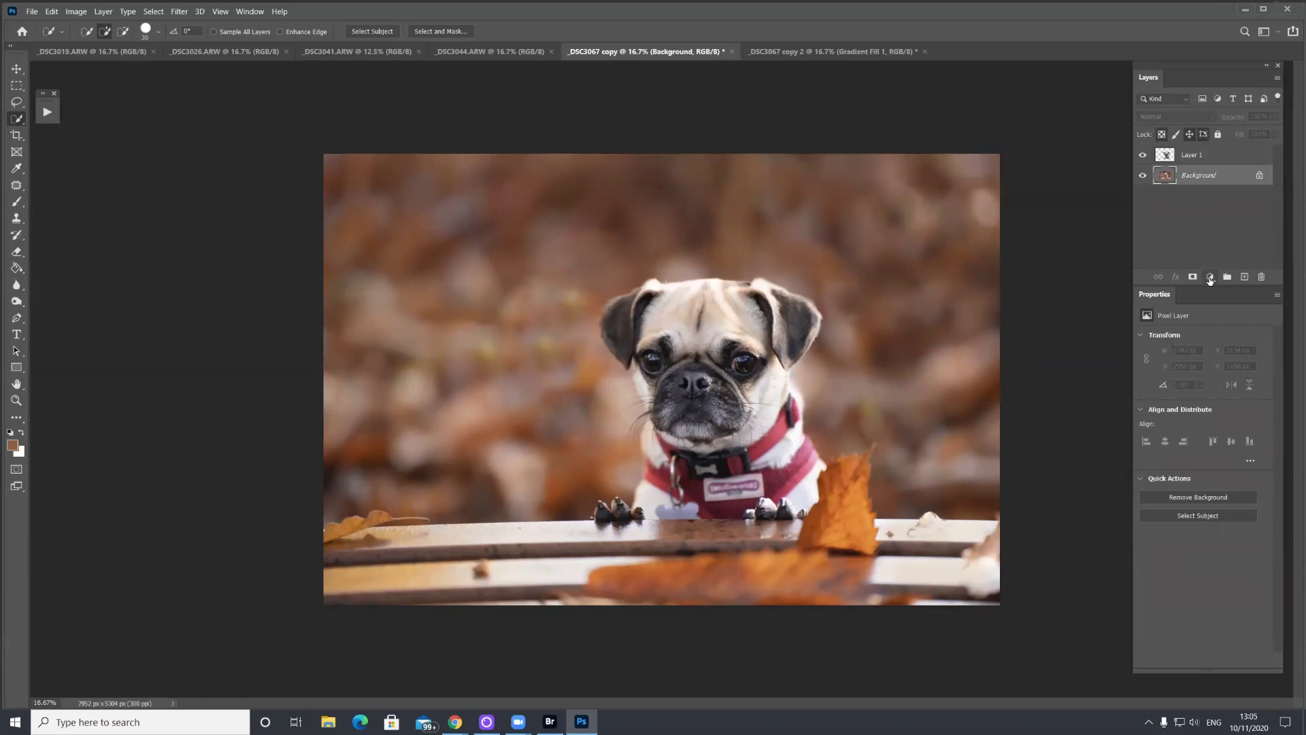
{"action": "left_click", "coordinate": [1210, 278]}
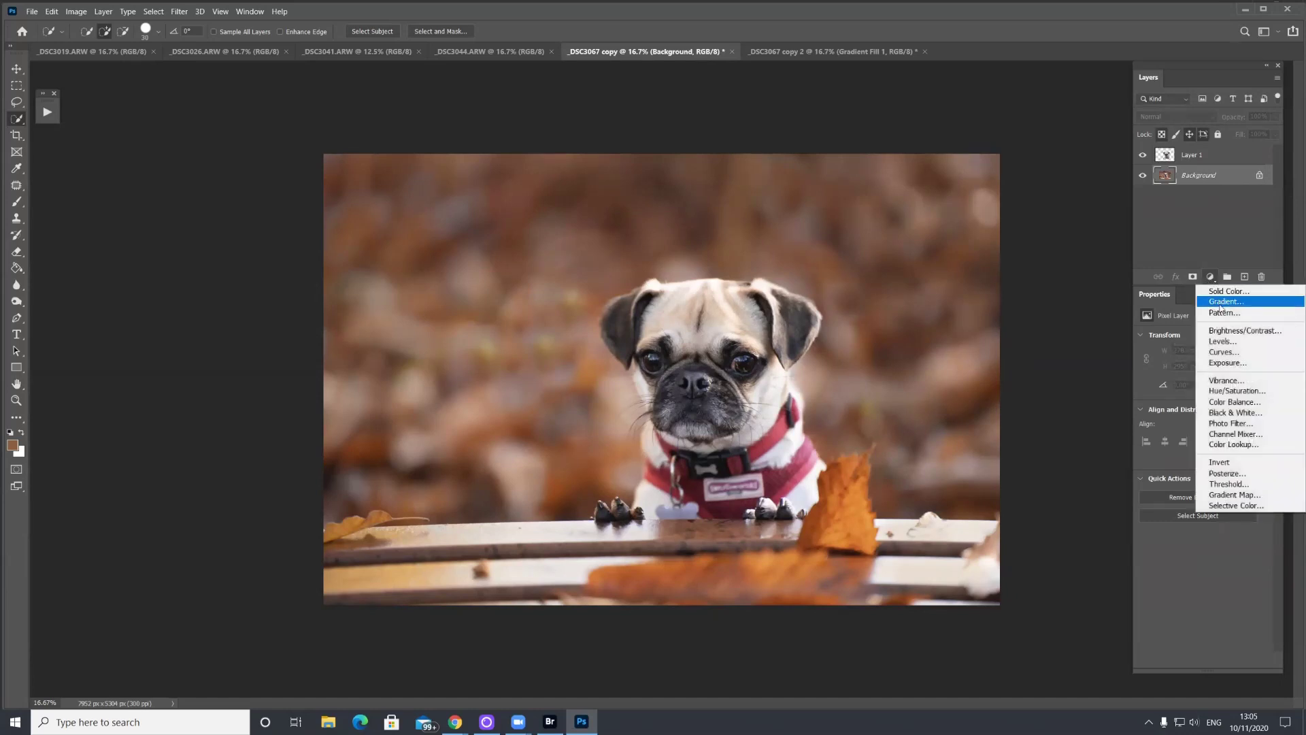
{"action": "left_click", "coordinate": [1222, 302]}
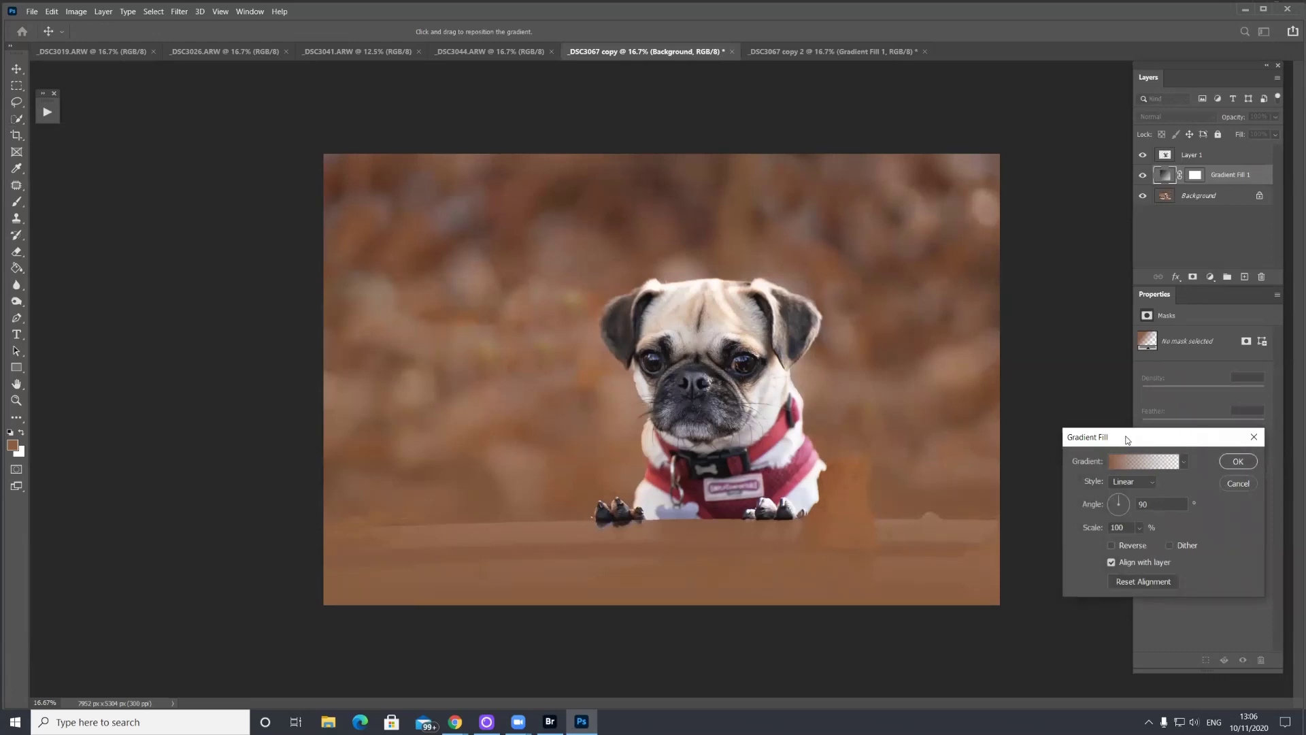
{"action": "left_click_drag", "start_coordinate": [1127, 440], "coordinate": [1003, 234]}
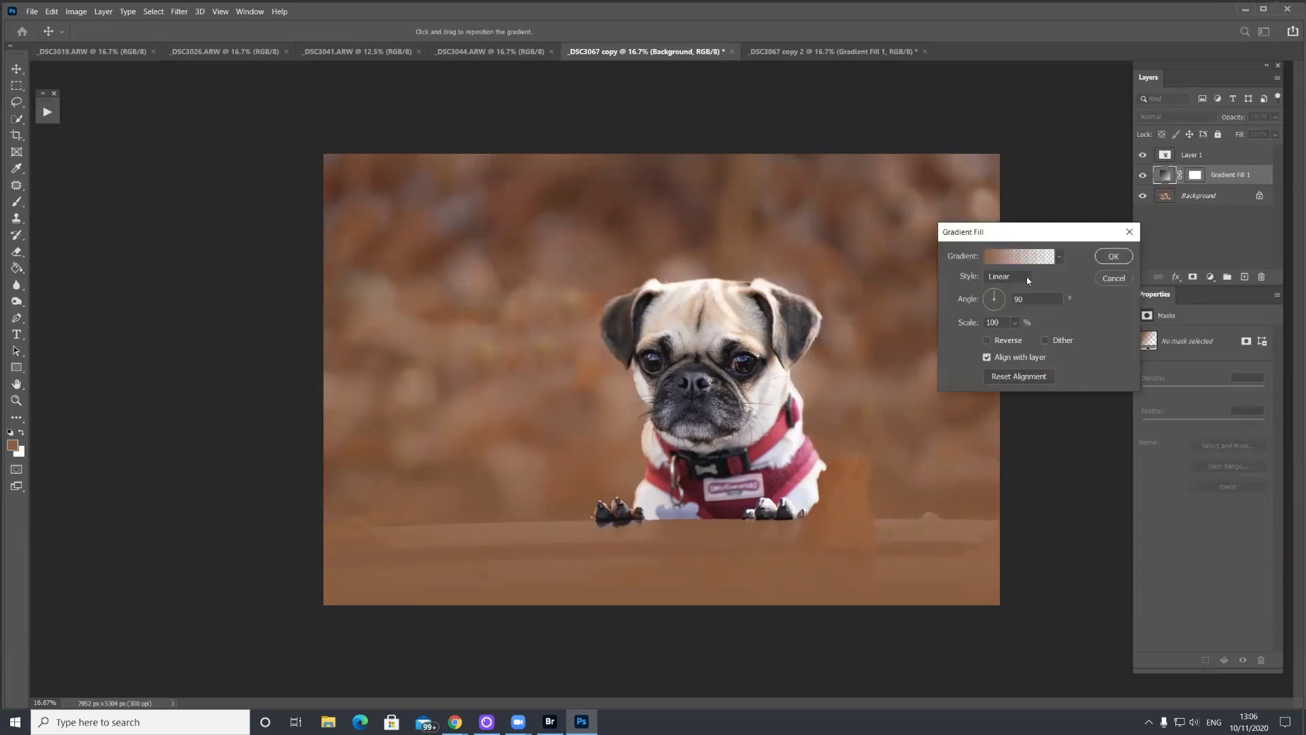
{"action": "left_click", "coordinate": [1027, 277]}
{"action": "left_click", "coordinate": [1023, 295]}
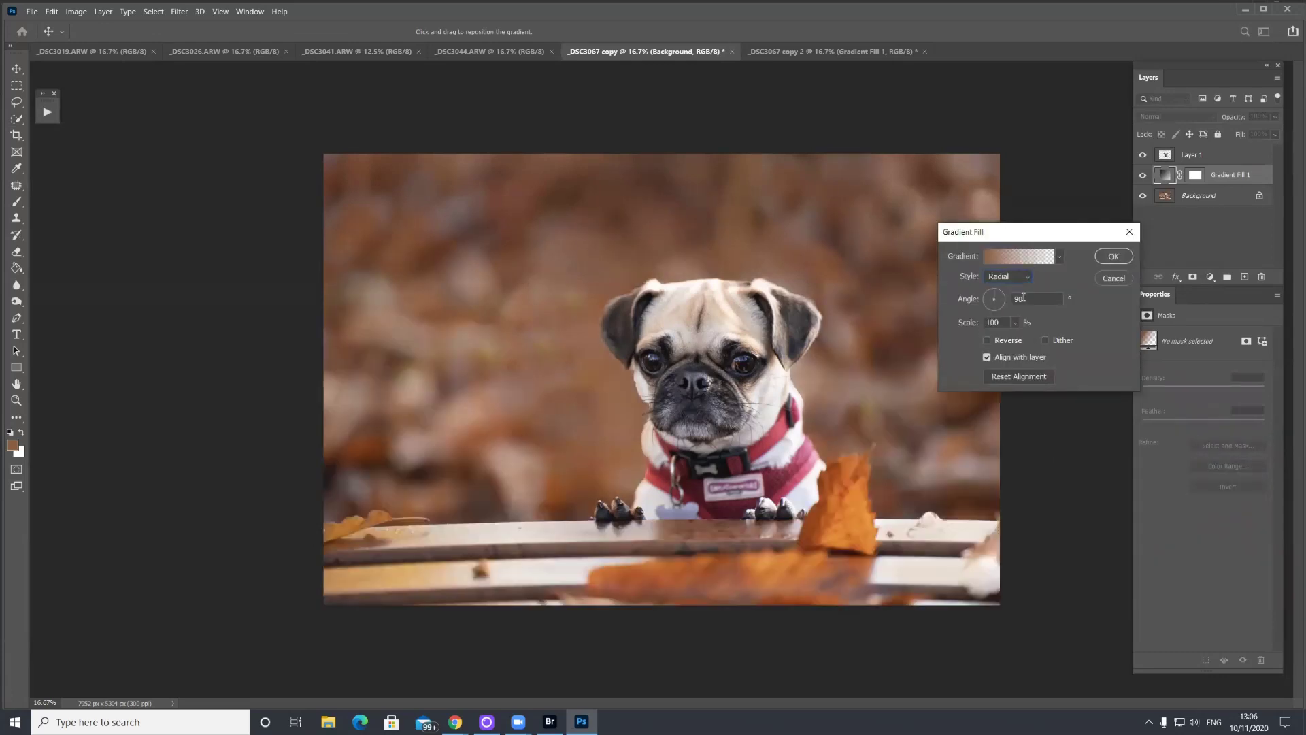
Step: Edit the gradient's opaque starting colour stop, sampling the orange of the upright leaf beside the dog
{"action": "left_click", "coordinate": [1011, 259]}
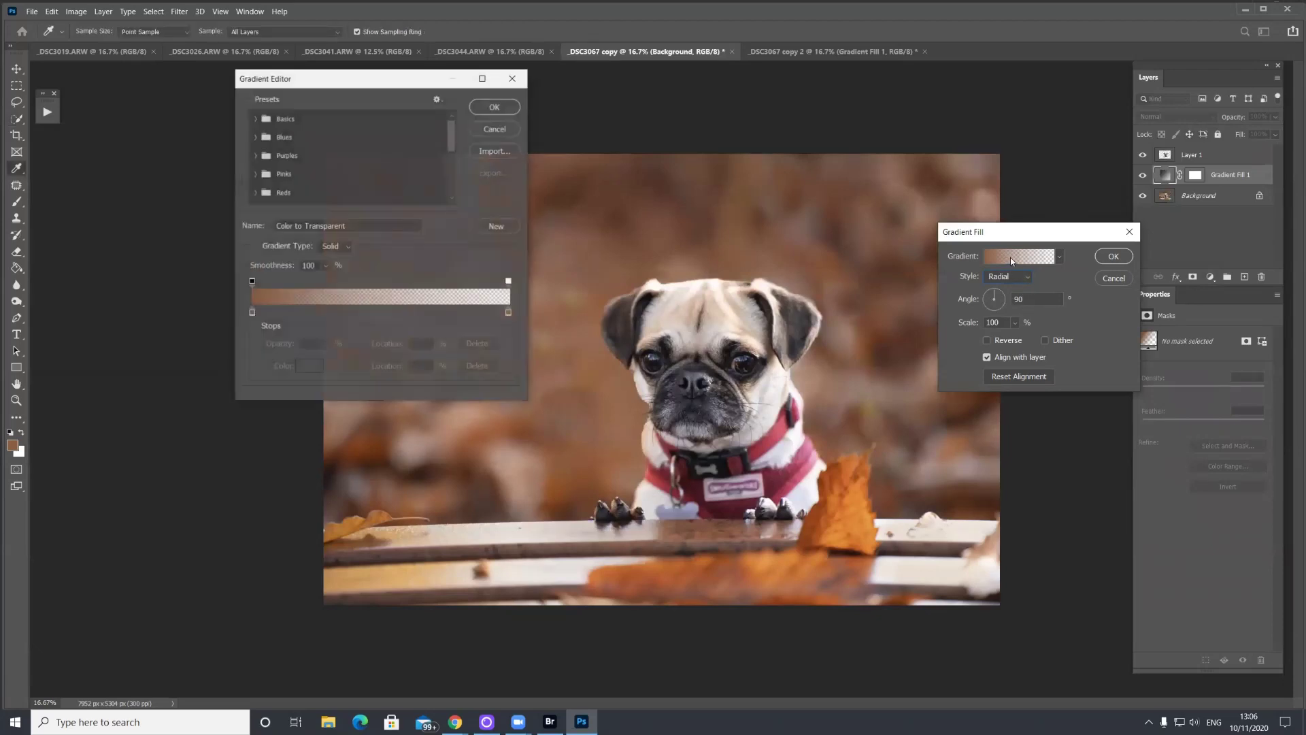
{"action": "left_click", "coordinate": [252, 313]}
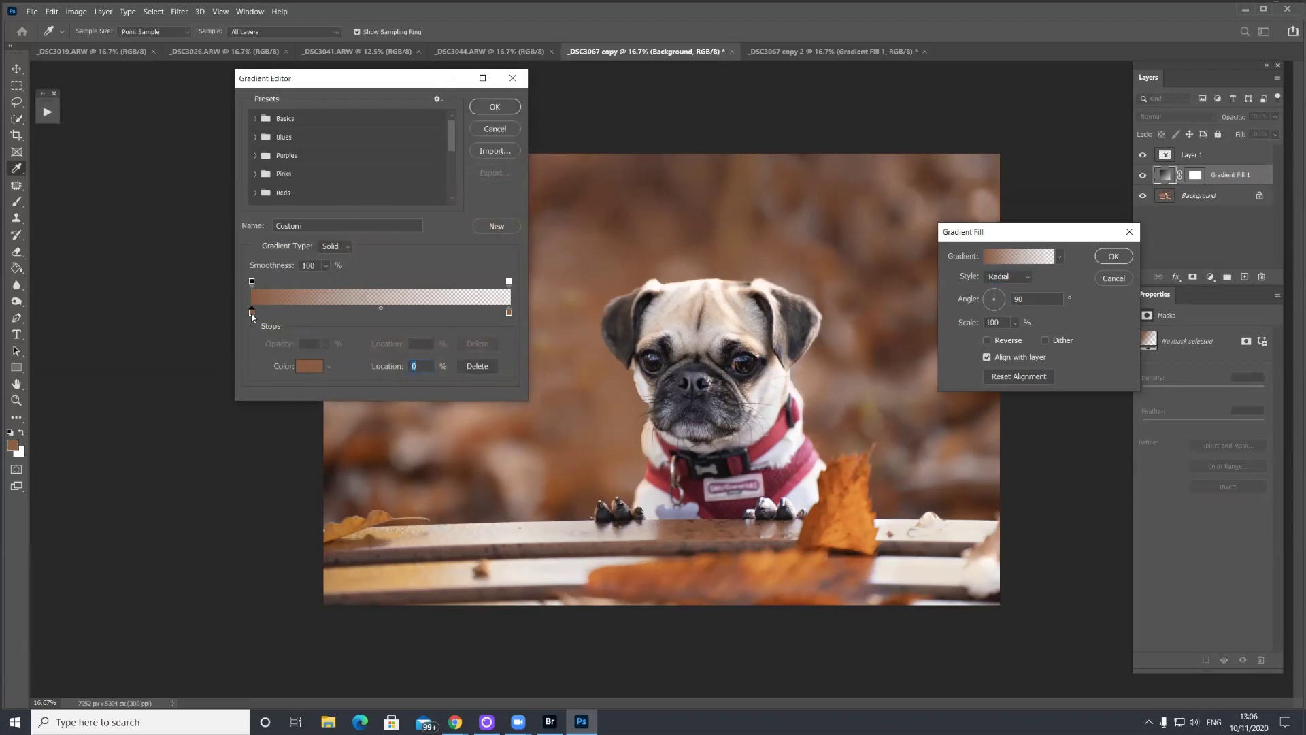
{"action": "left_click", "coordinate": [309, 367]}
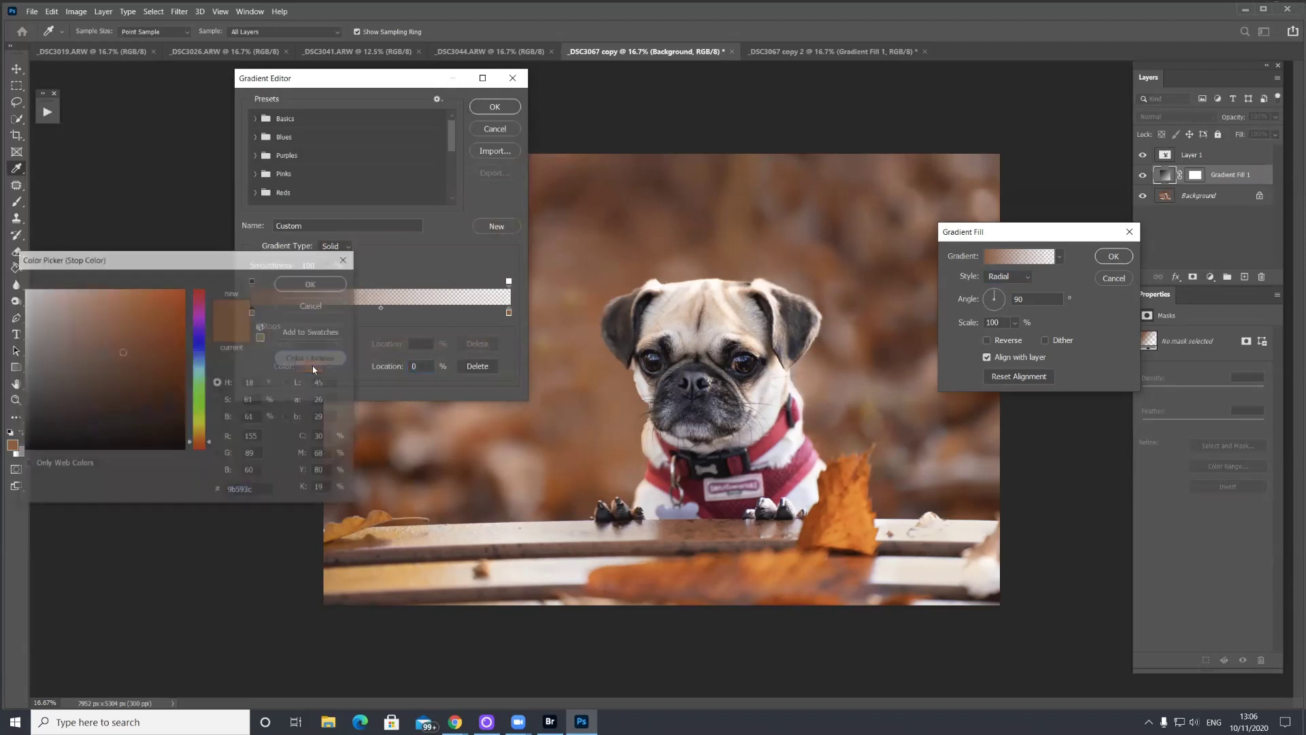
{"action": "left_click", "coordinate": [301, 347]}
{"action": "left_click", "coordinate": [302, 305]}
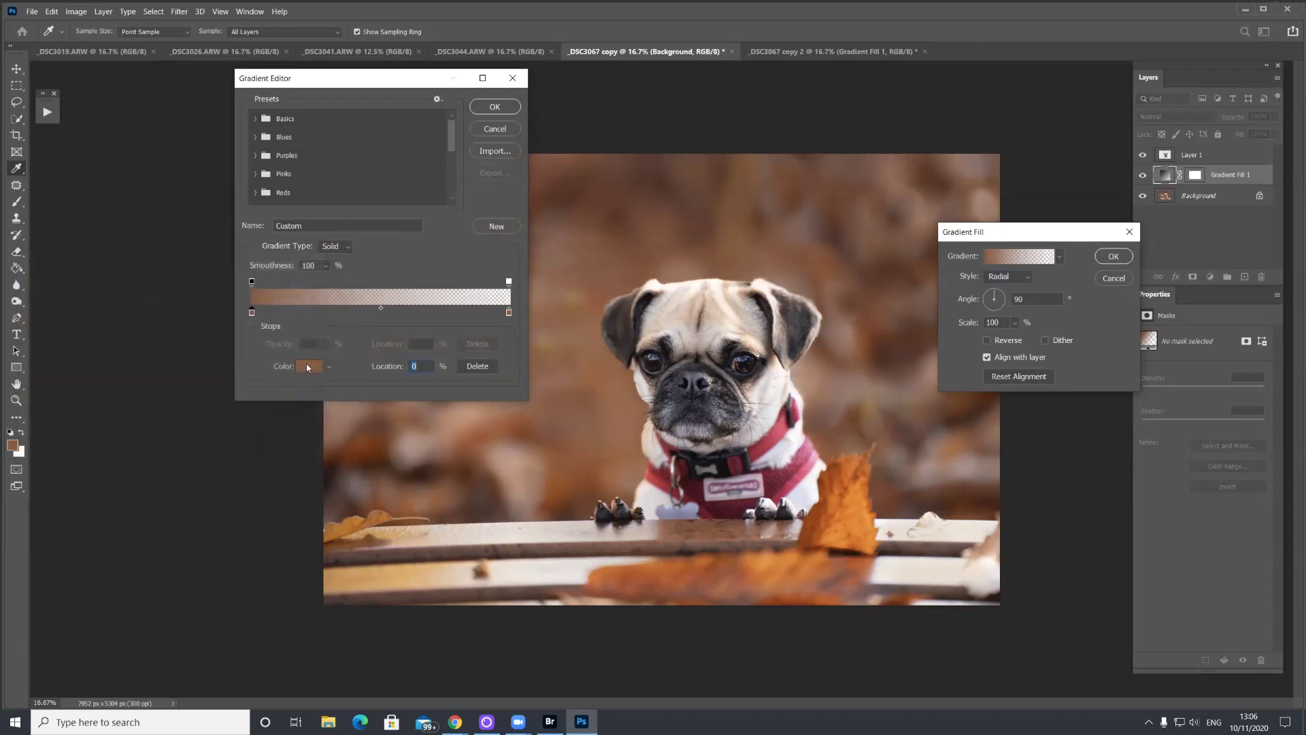
{"action": "left_click", "coordinate": [862, 501]}
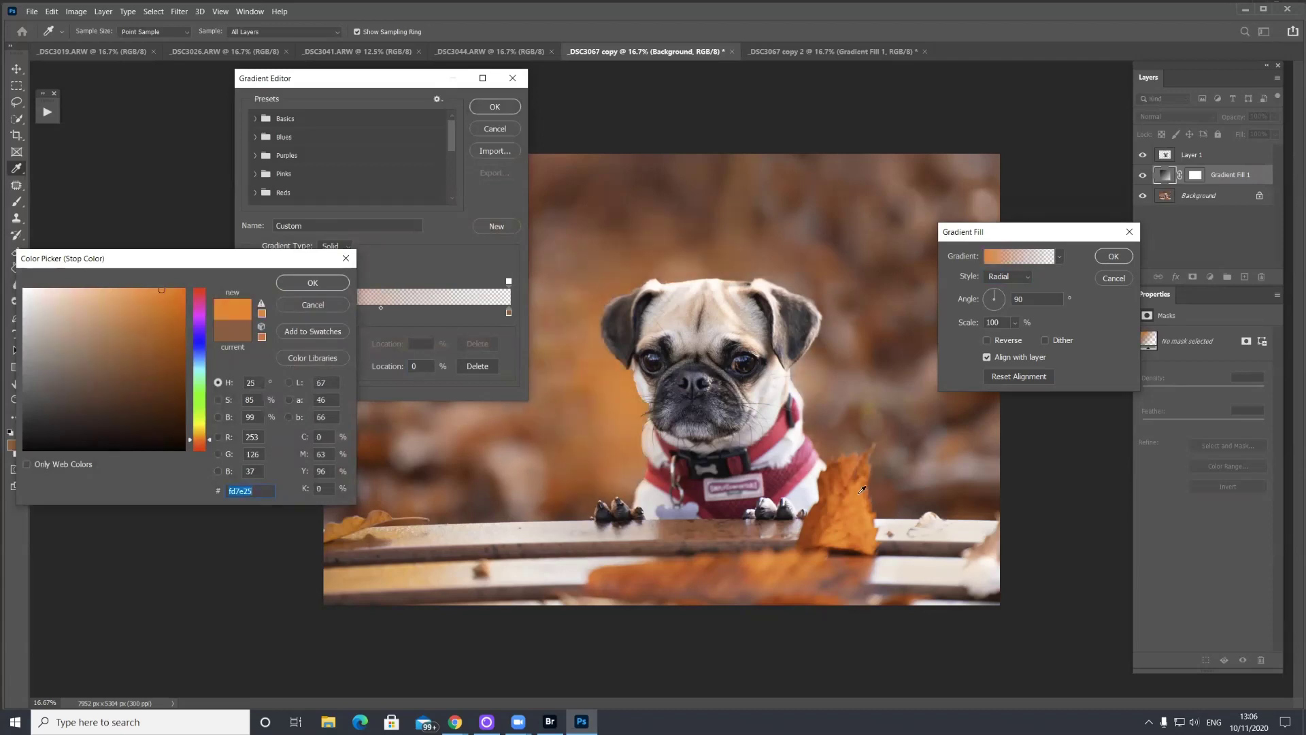
{"action": "left_click", "coordinate": [863, 484]}
Step: Lighten the sampled orange to a very pale cream and accept it as the gradient's starting colour
{"action": "left_click", "coordinate": [42, 290]}
{"action": "left_click", "coordinate": [31, 290]}
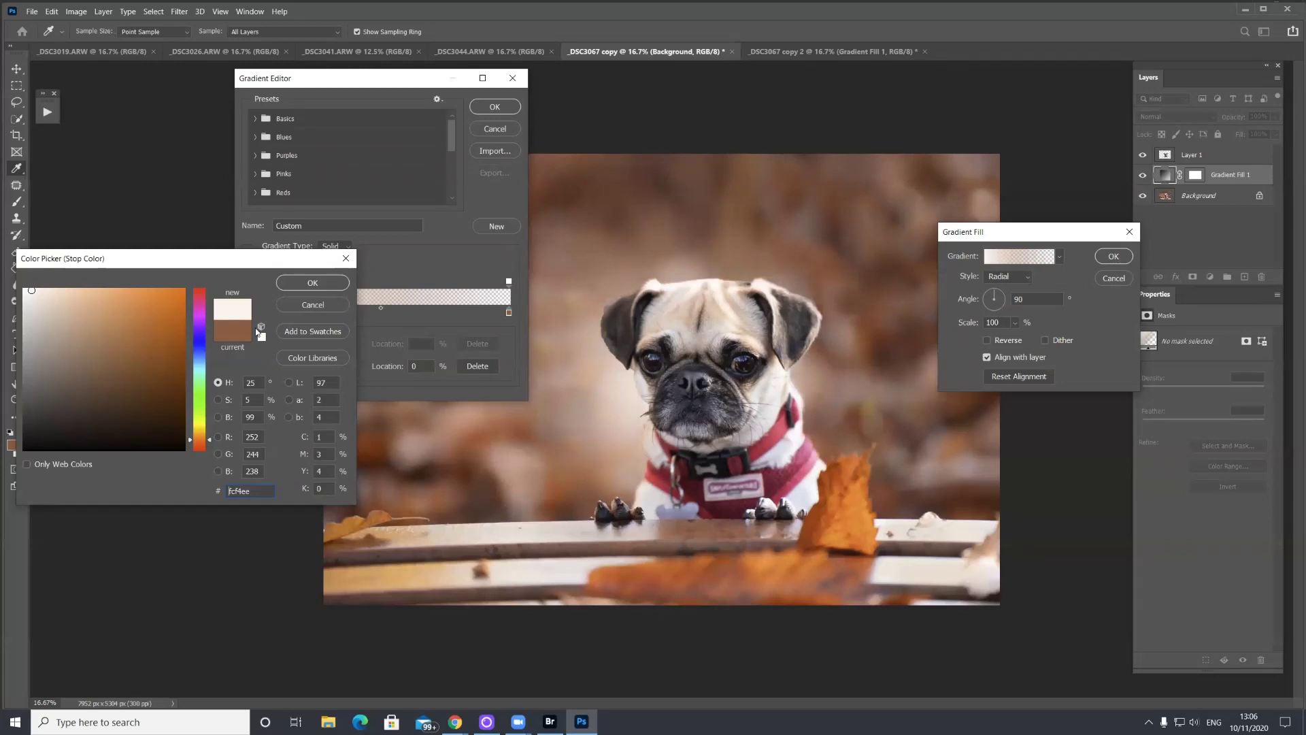
{"action": "left_click", "coordinate": [42, 291]}
{"action": "left_click", "coordinate": [313, 286]}
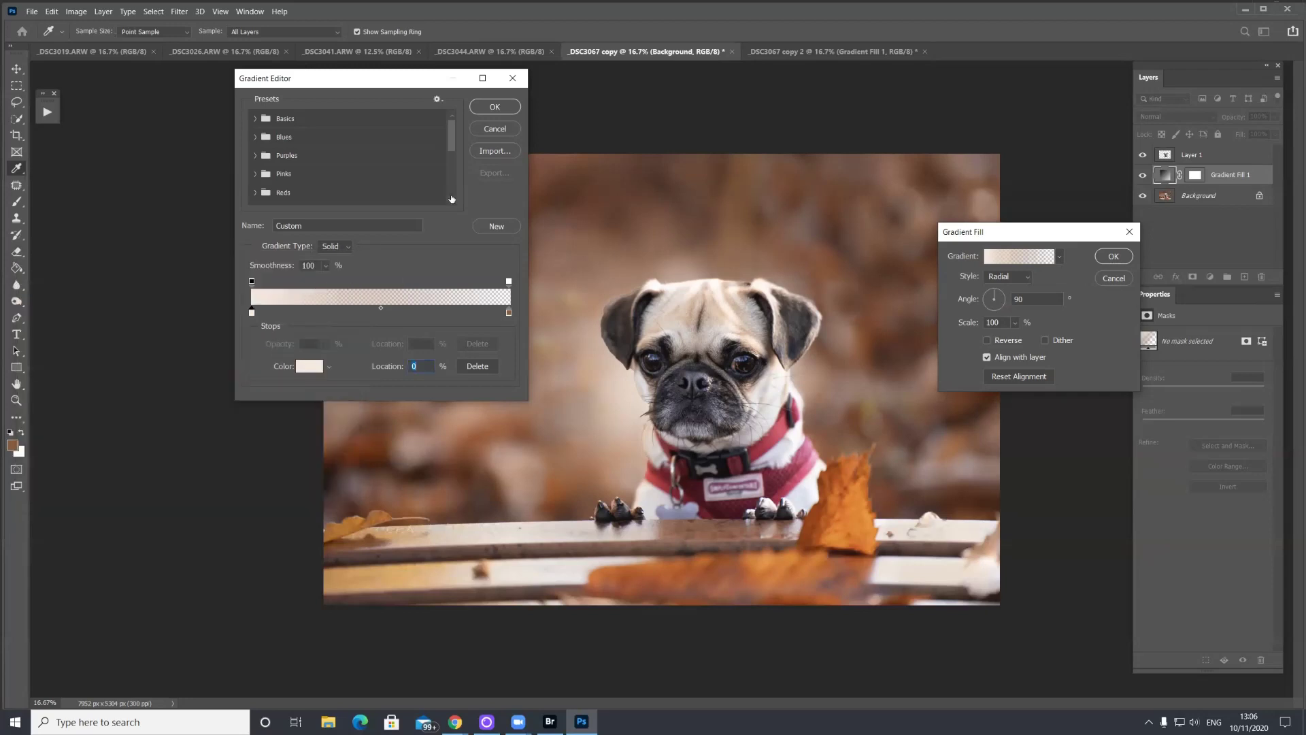
{"action": "left_click", "coordinate": [486, 107]}
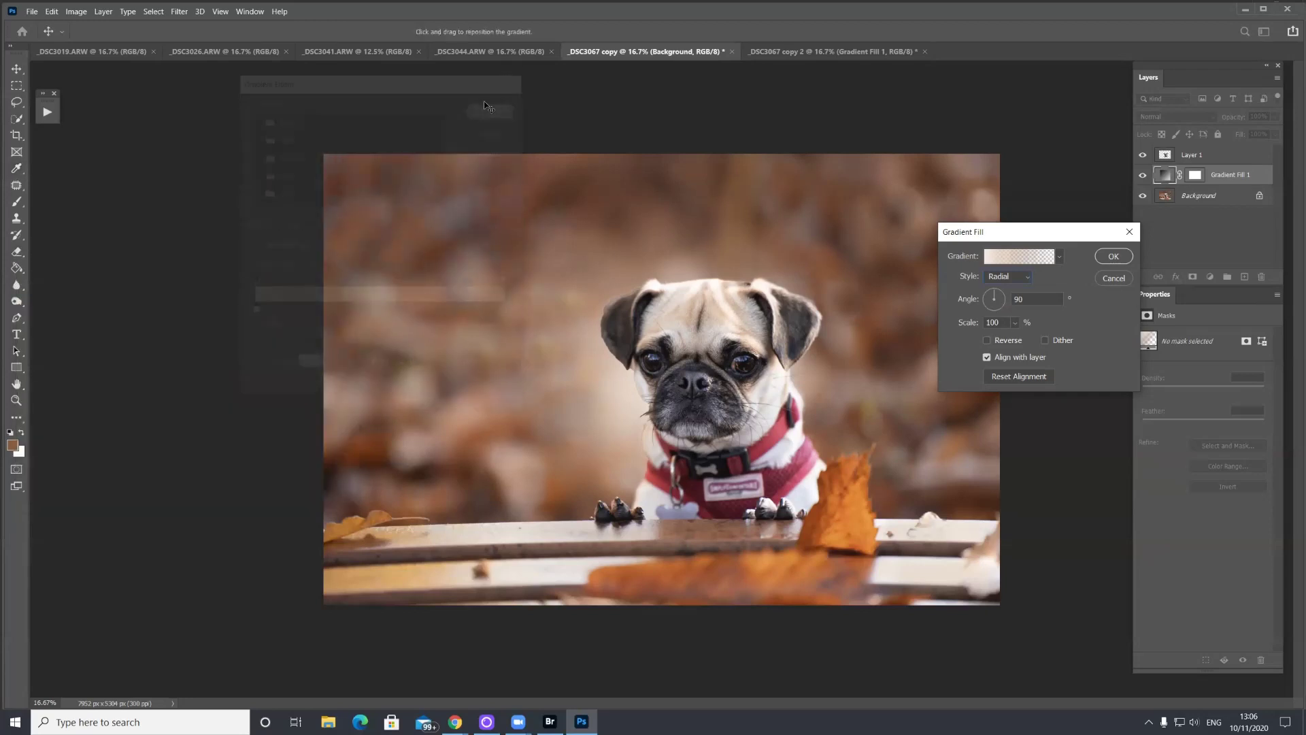
Step: Scale the radial gradient to 210%, reposition its glow to the photo's upper right above the dog, and accept the fill
{"action": "left_click", "coordinate": [1015, 322]}
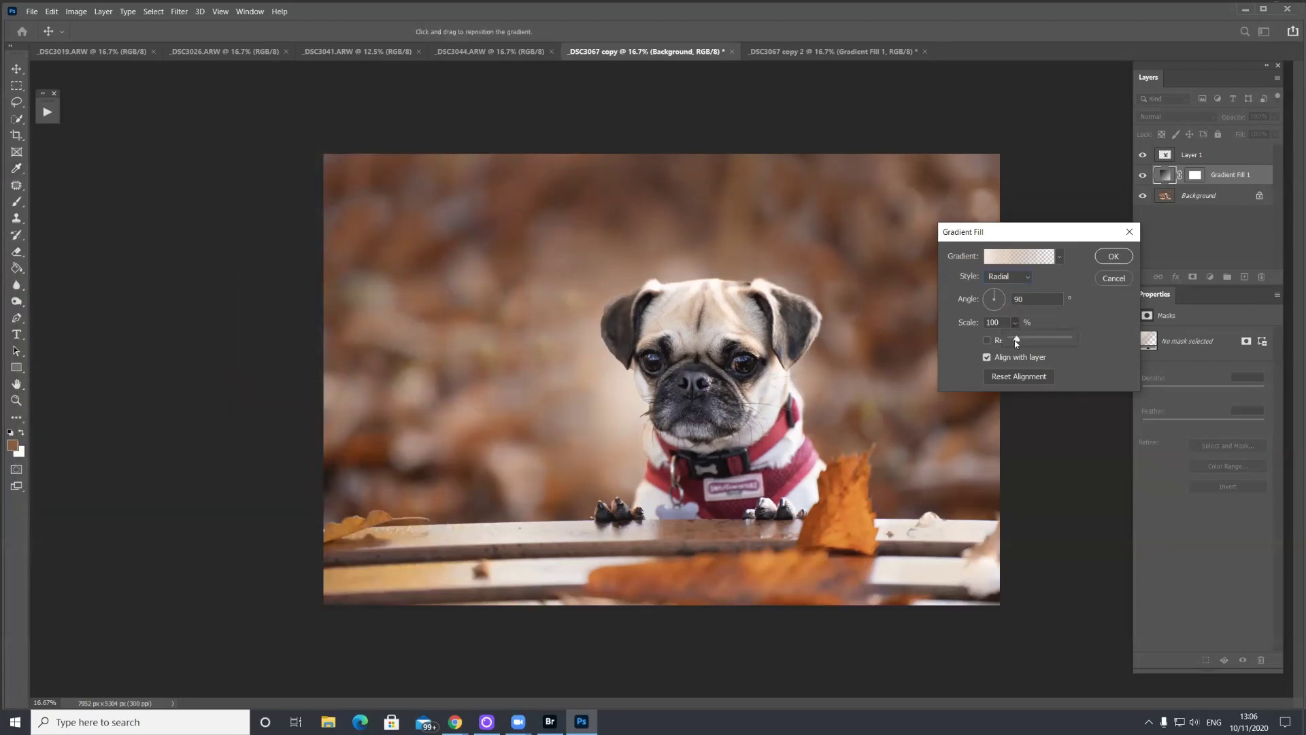
{"action": "left_click_drag", "start_coordinate": [1013, 340], "coordinate": [1024, 342]}
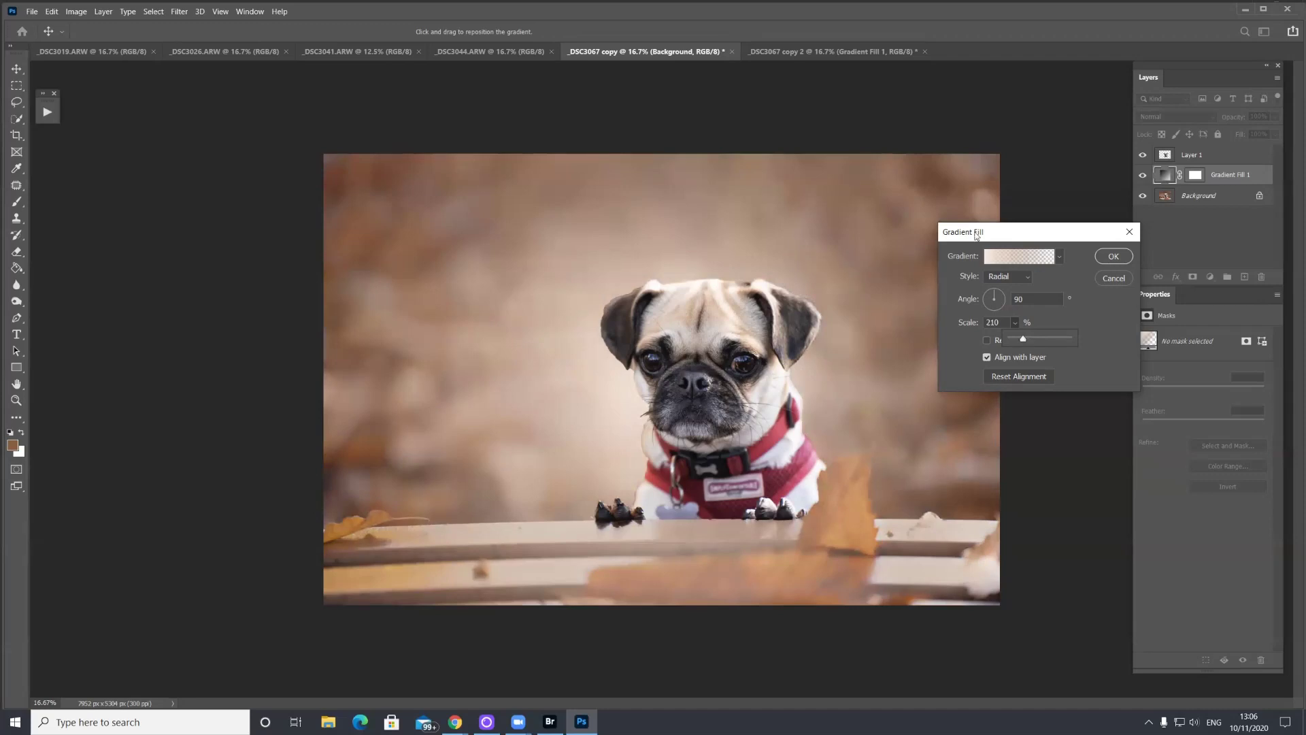
{"action": "left_click_drag", "start_coordinate": [1003, 237], "coordinate": [1045, 251]}
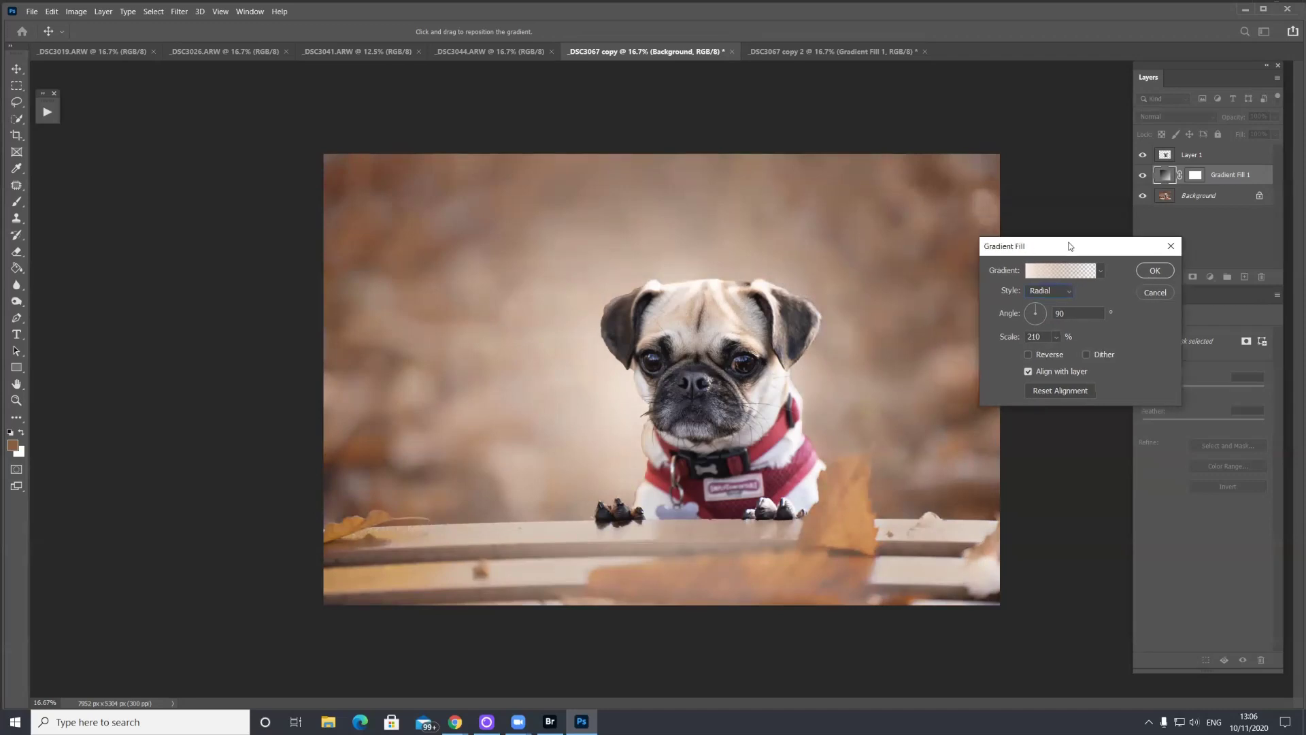
{"action": "left_click_drag", "start_coordinate": [682, 194], "coordinate": [636, 184]}
{"action": "left_click_drag", "start_coordinate": [729, 192], "coordinate": [816, 187]}
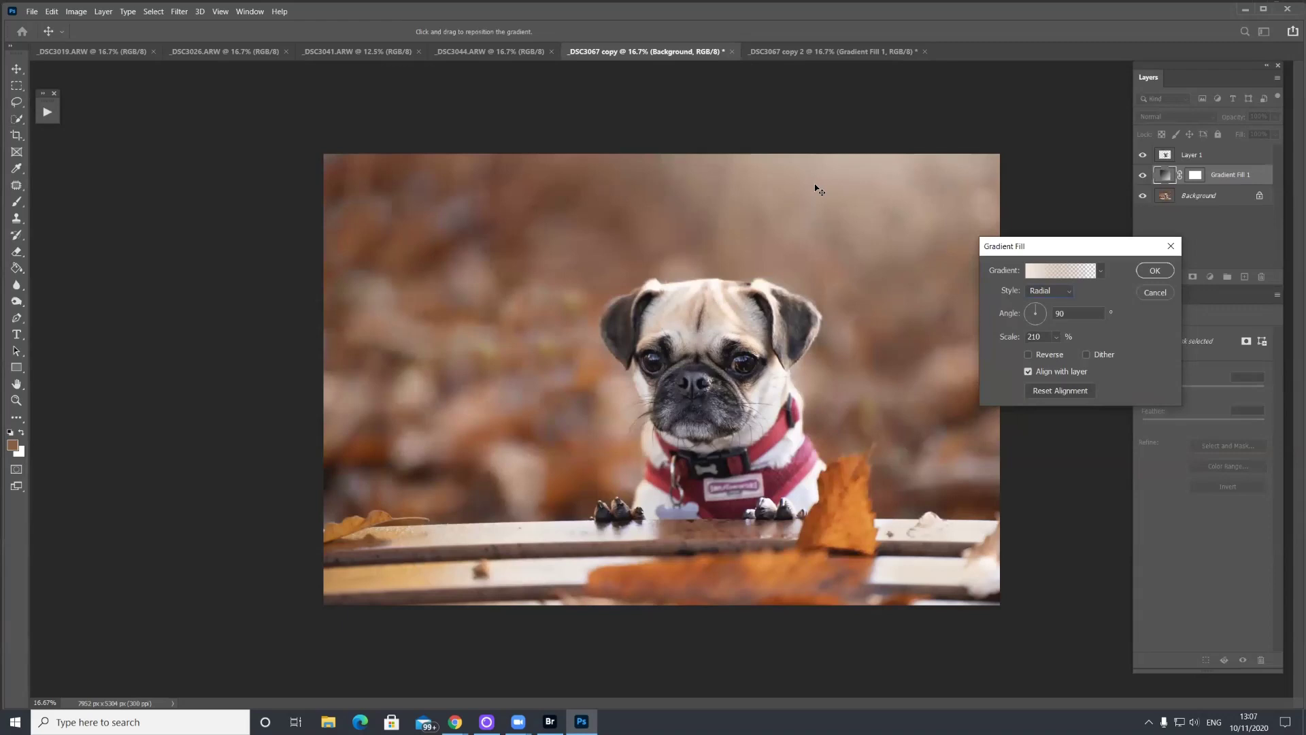
{"action": "left_click", "coordinate": [1157, 272]}
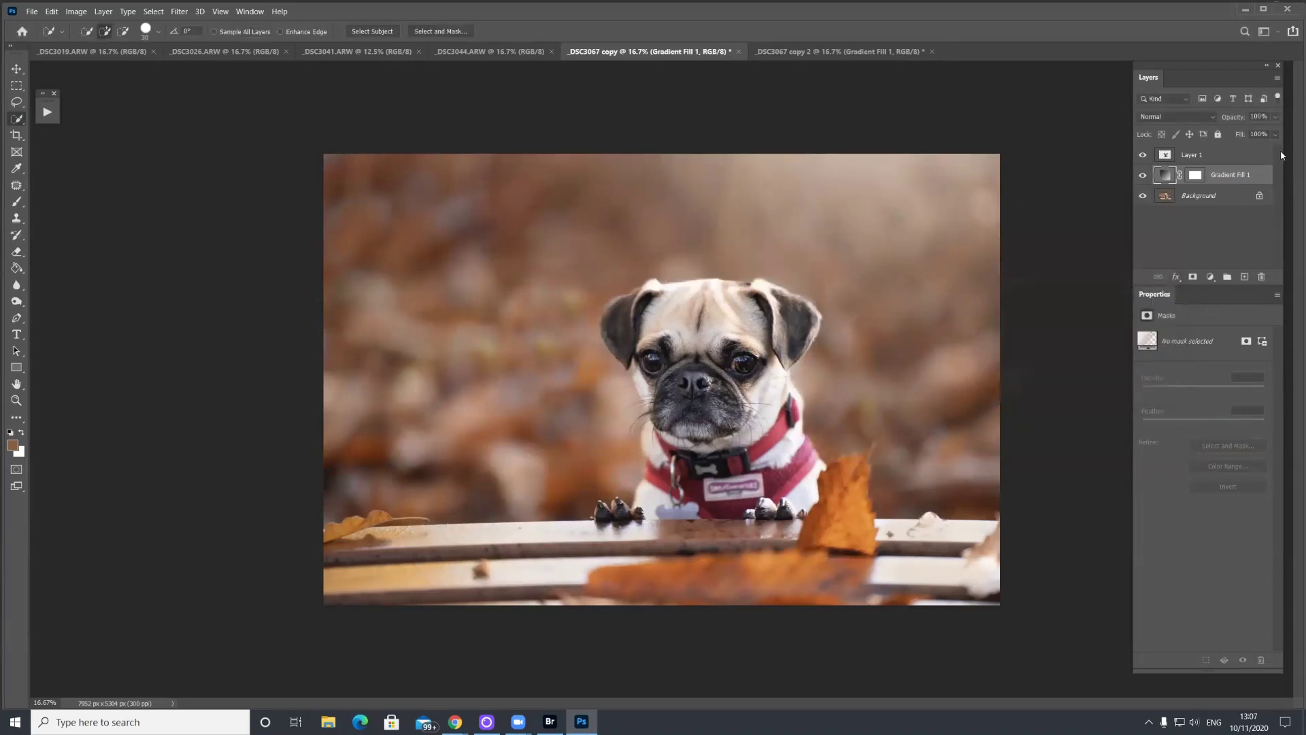
Step: Reduce the gradient fill layer's opacity to 65%, and hide the gradient and dog layers to show the original photo
{"action": "left_click_drag", "start_coordinate": [1275, 117], "coordinate": [1254, 135]}
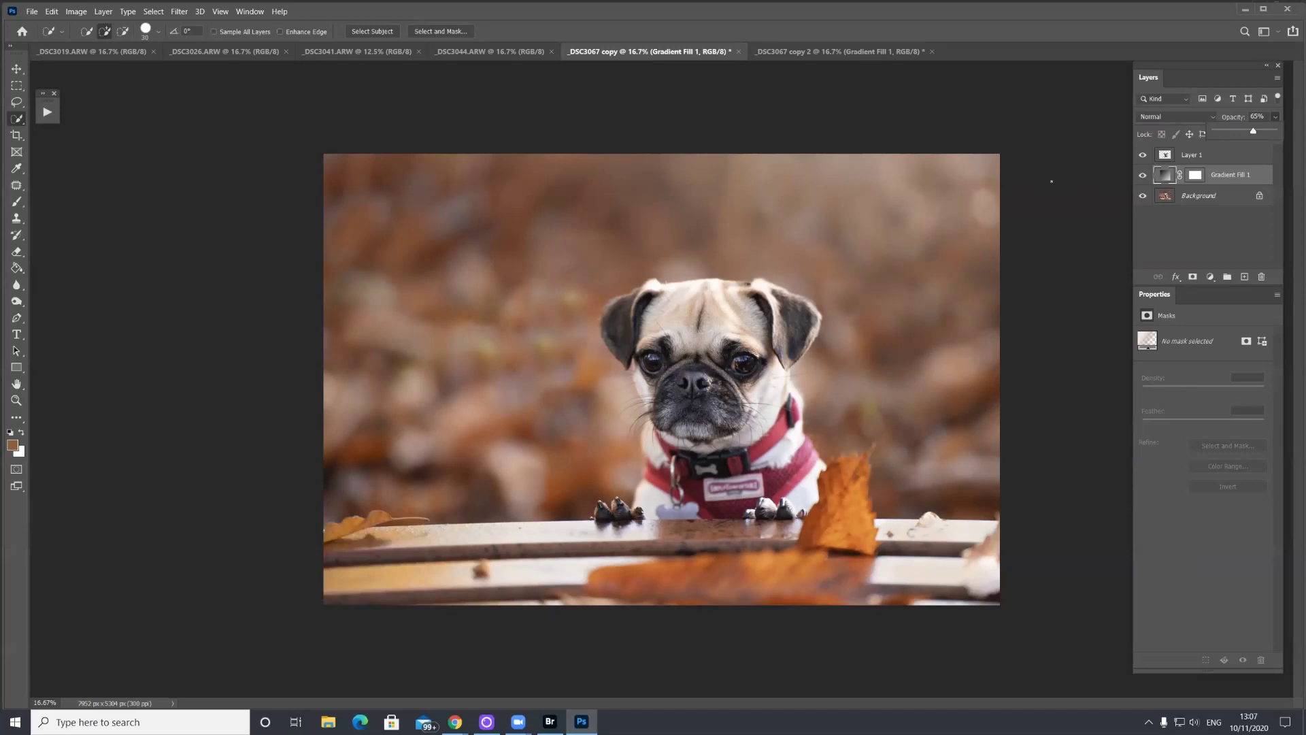
{"action": "left_click", "coordinate": [808, 276]}
{"action": "left_click", "coordinate": [1143, 175]}
{"action": "left_click", "coordinate": [1143, 155]}
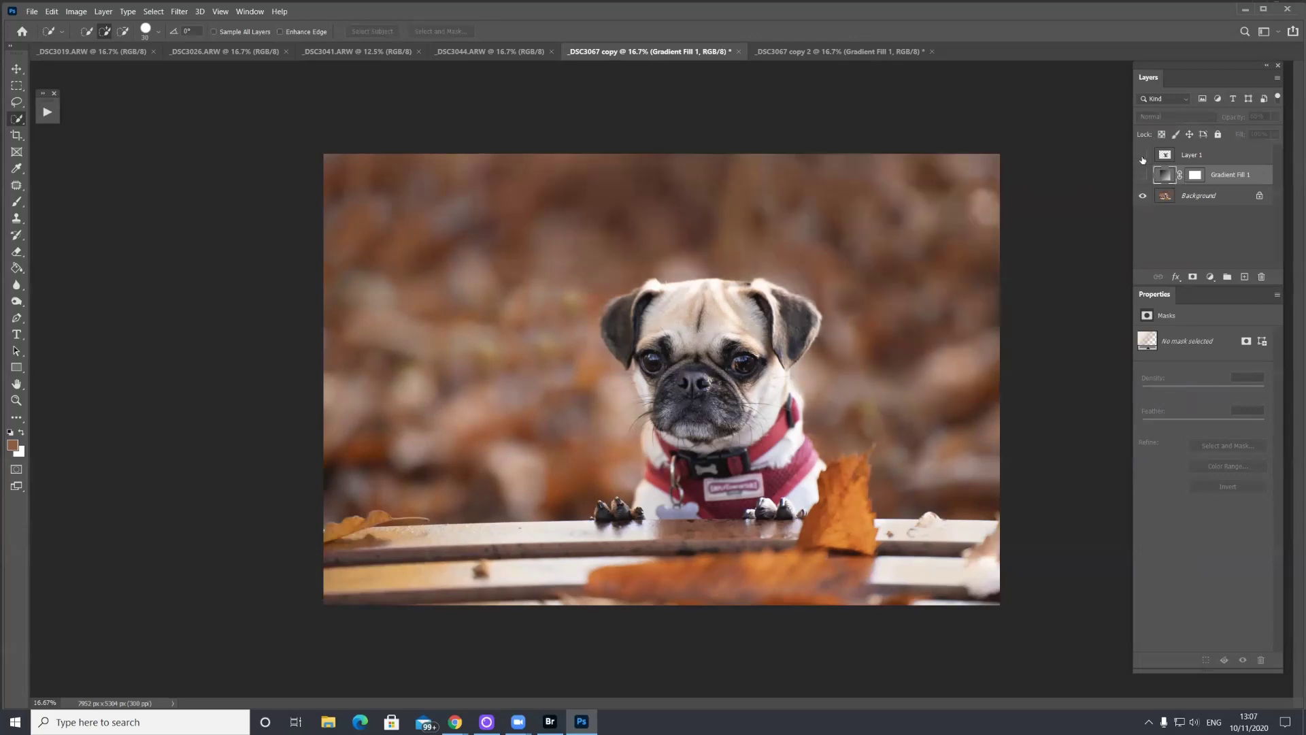
Step: Compare the original photo in _DSC3067 copy with the finished gradient version in _DSC3067 copy 2
{"action": "left_click", "coordinate": [808, 53]}
{"action": "left_click", "coordinate": [664, 52]}
{"action": "left_click", "coordinate": [840, 55]}
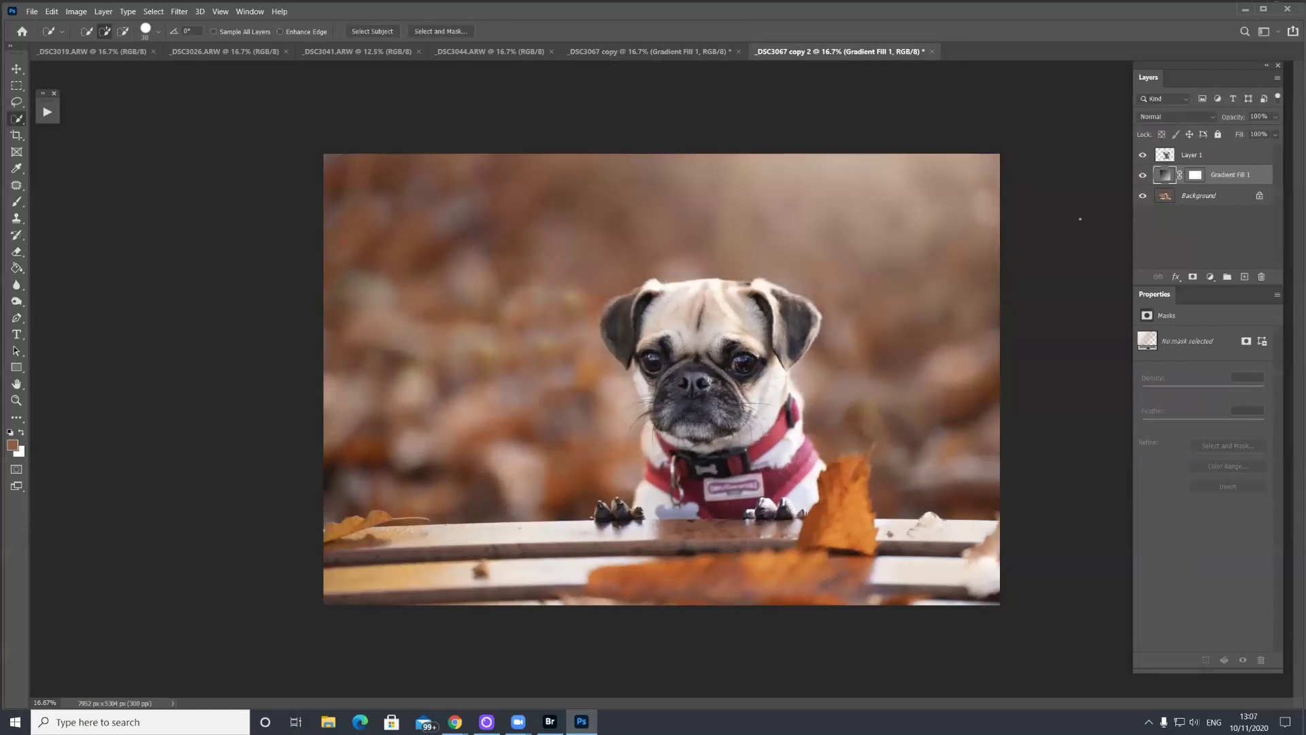